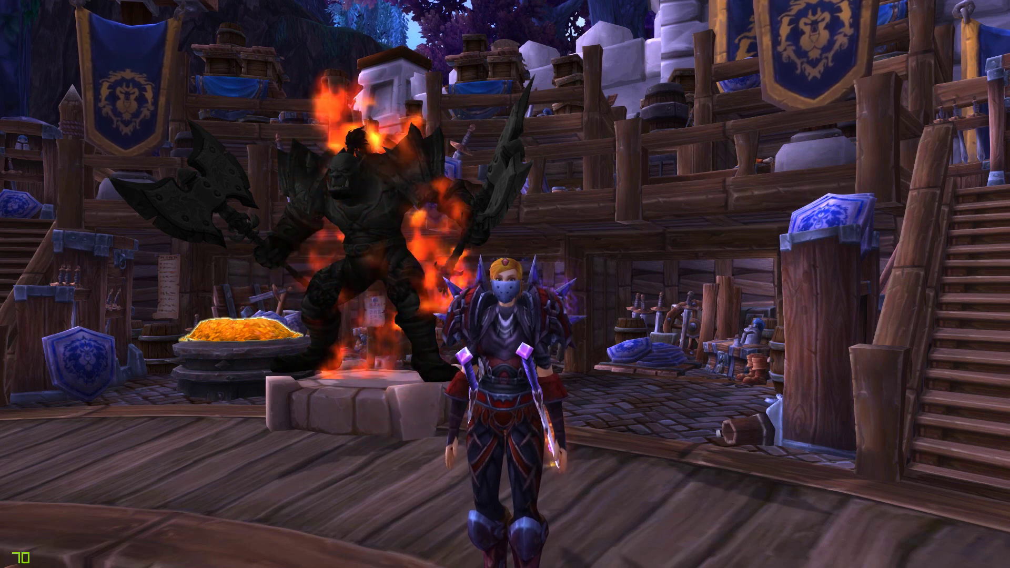
Step: Bring up GeForce Experience's ShadowPlay preferences over the running World of Warcraft game
key(alt+Tab)
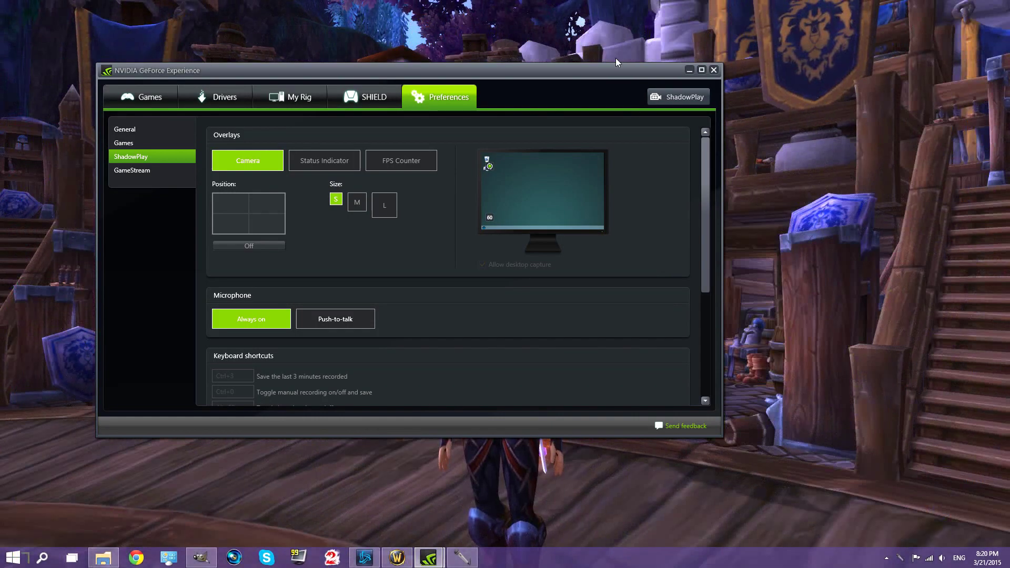
key(alt+Tab)
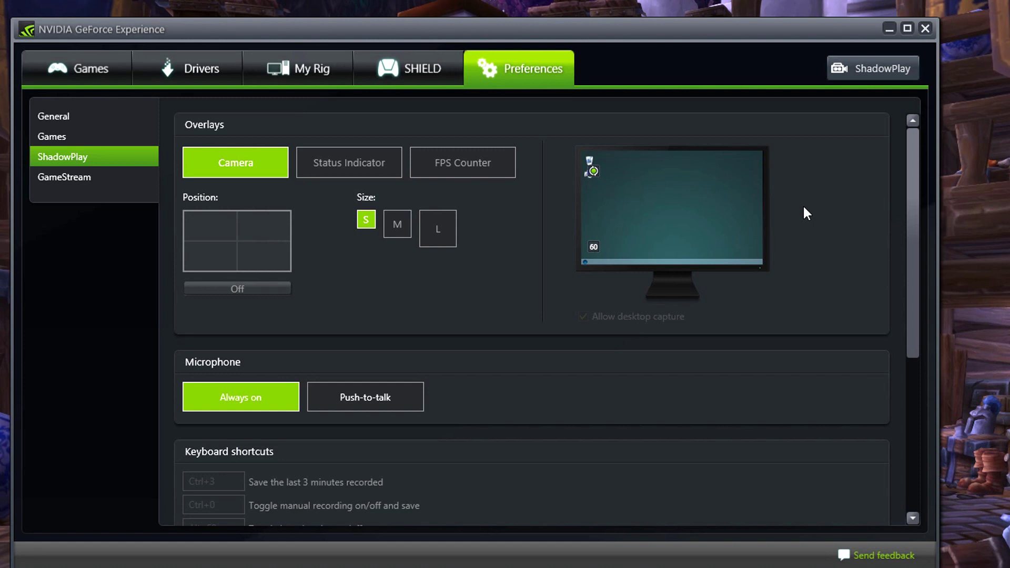
drag(658, 29, 664, 21)
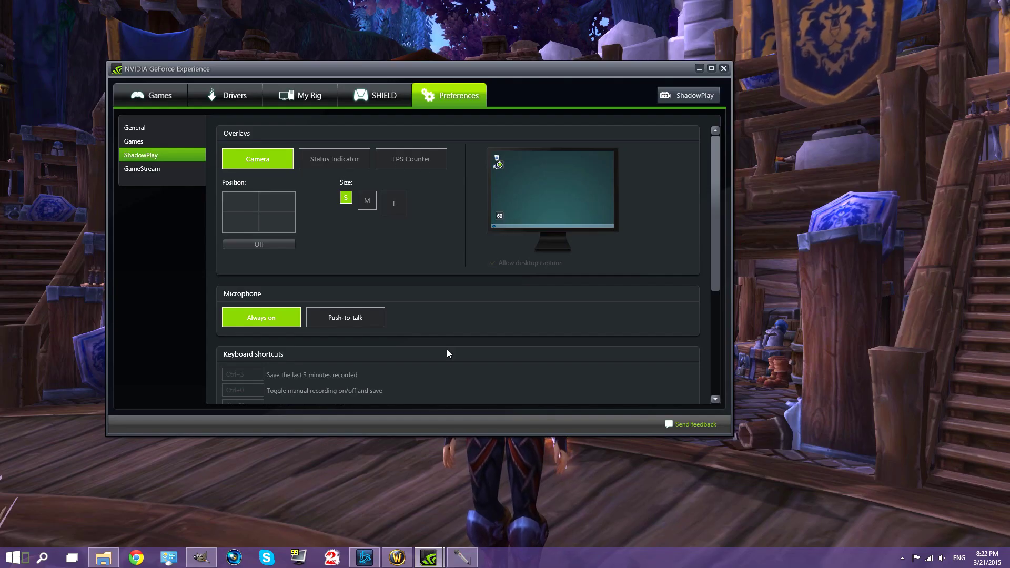
key(alt+Tab)
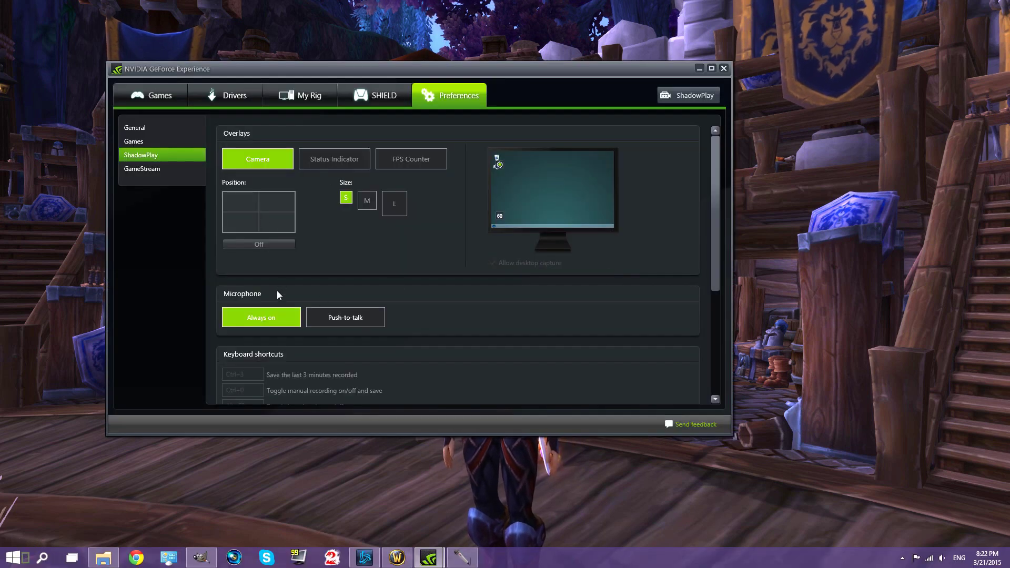
scroll(279, 290, down, 1)
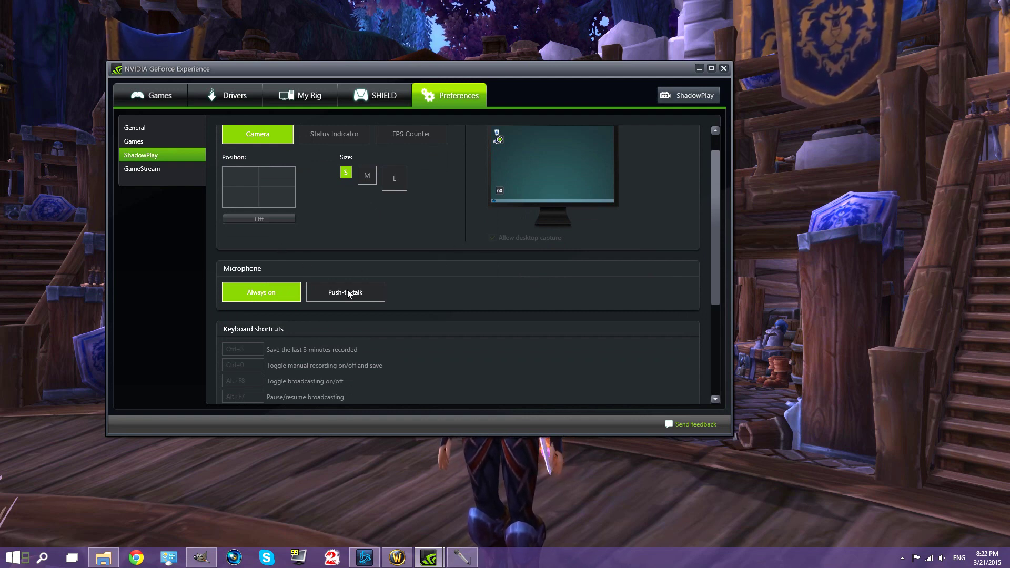
scroll(562, 294, down, 3)
scroll(563, 289, up, 4)
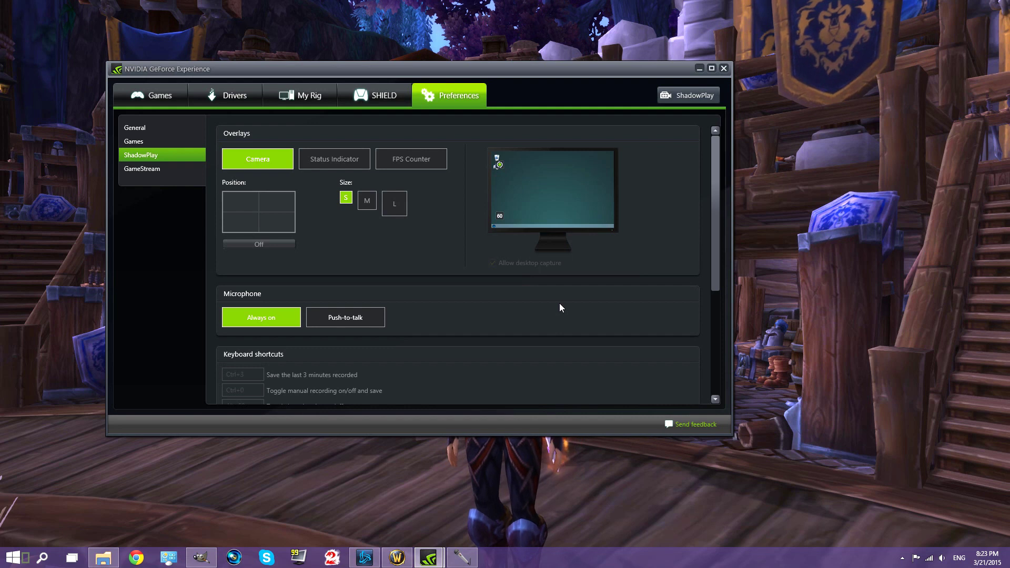
Step: Check the running Sound Recorder recording, then bring World of Warcraft back to full screen
click(462, 558)
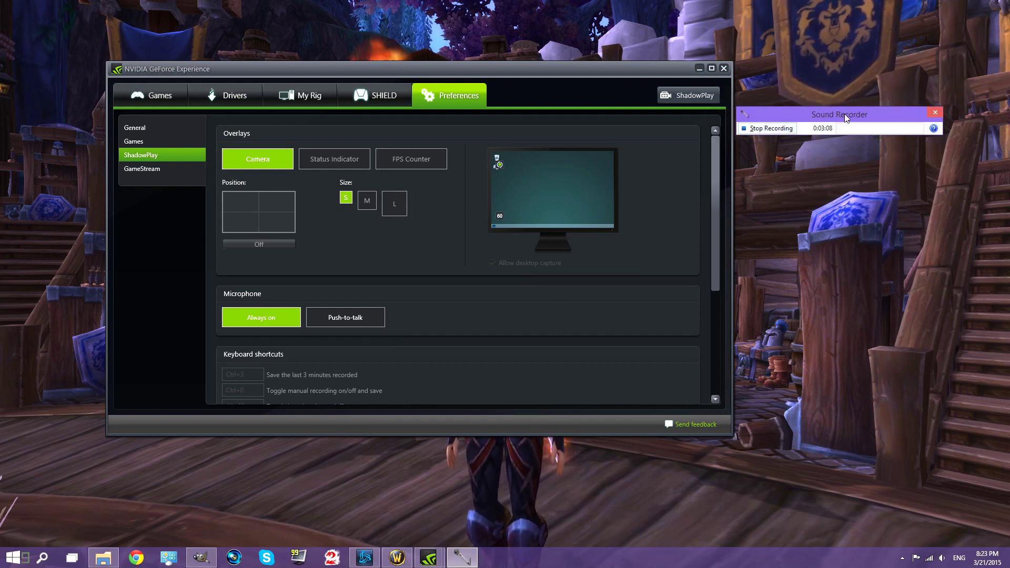
click(892, 187)
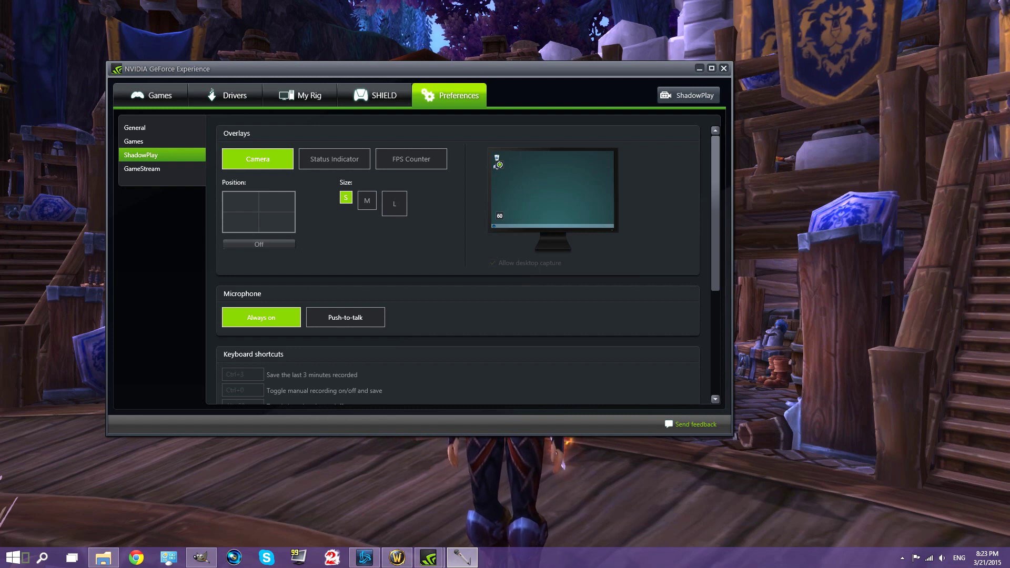
click(826, 247)
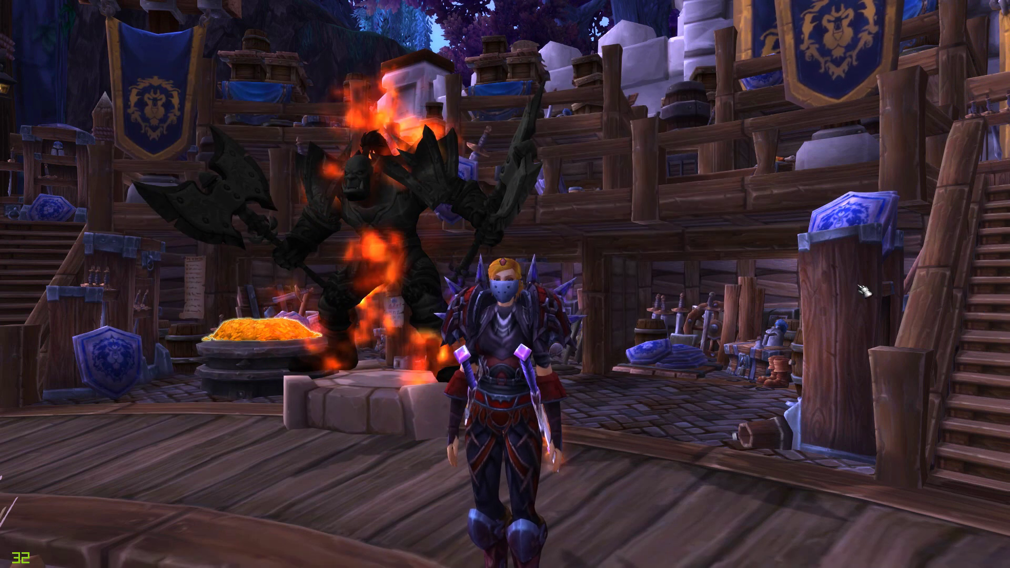
Step: Reopen the ShadowPlay preferences over World of Warcraft, showing Camera overlay and microphone Always on
key(alt+Tab)
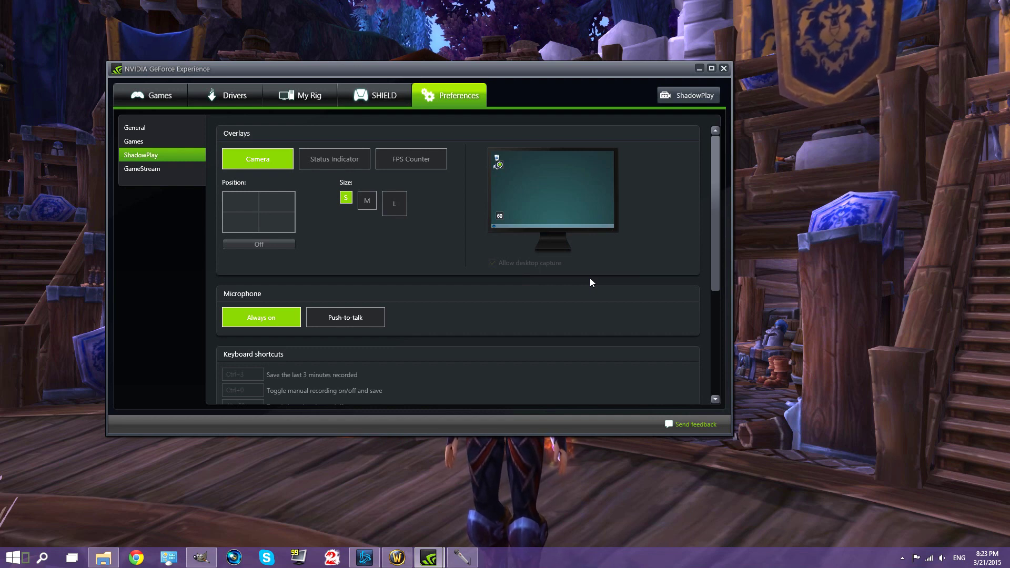
key(alt+Tab)
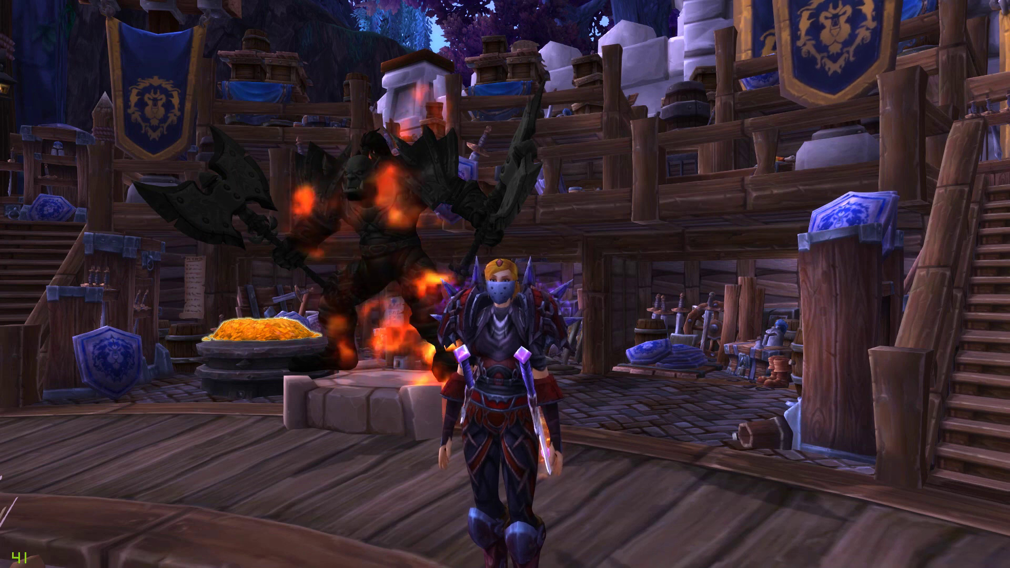
key(a)
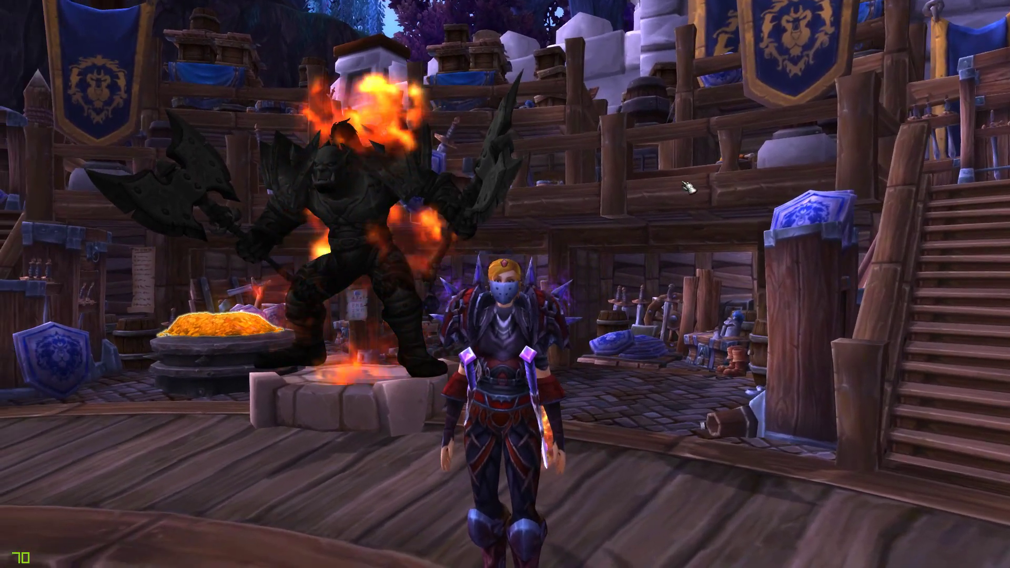
key(alt+Tab)
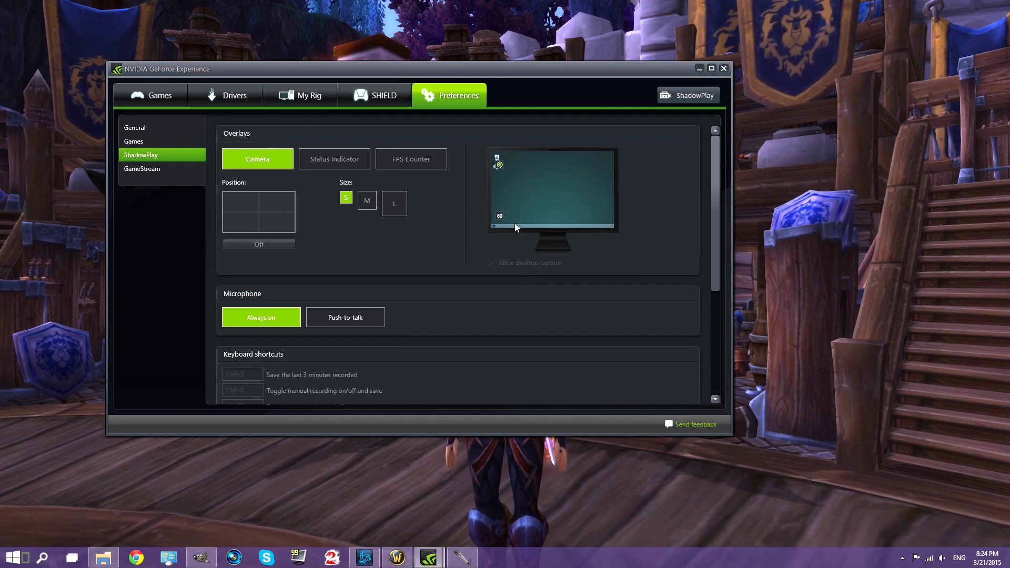
click(686, 94)
Step: Move the ShadowPlay (BETA) panel to the centre-left to uncover the overlay choices
drag(768, 54, 456, 149)
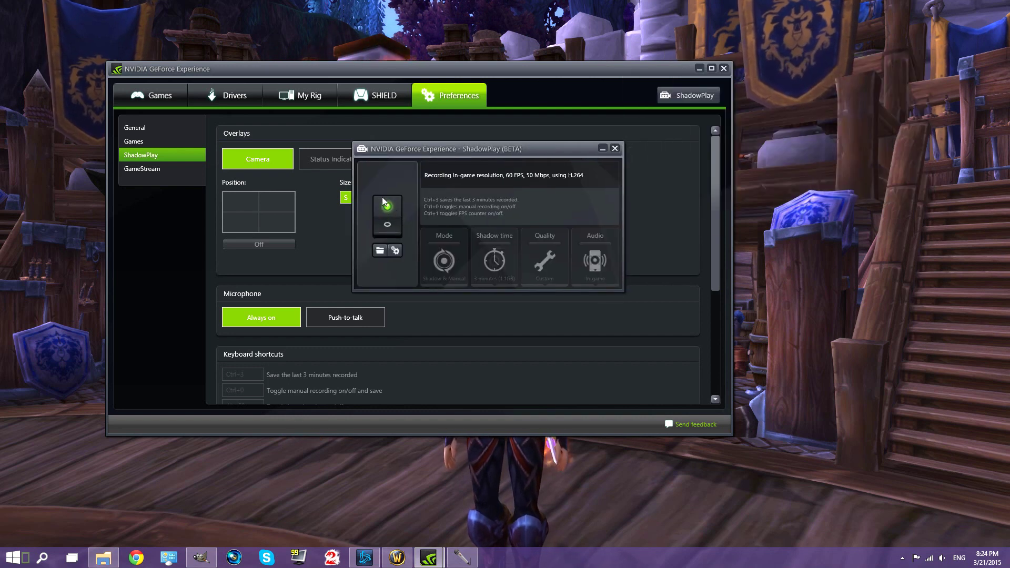
drag(434, 153, 399, 186)
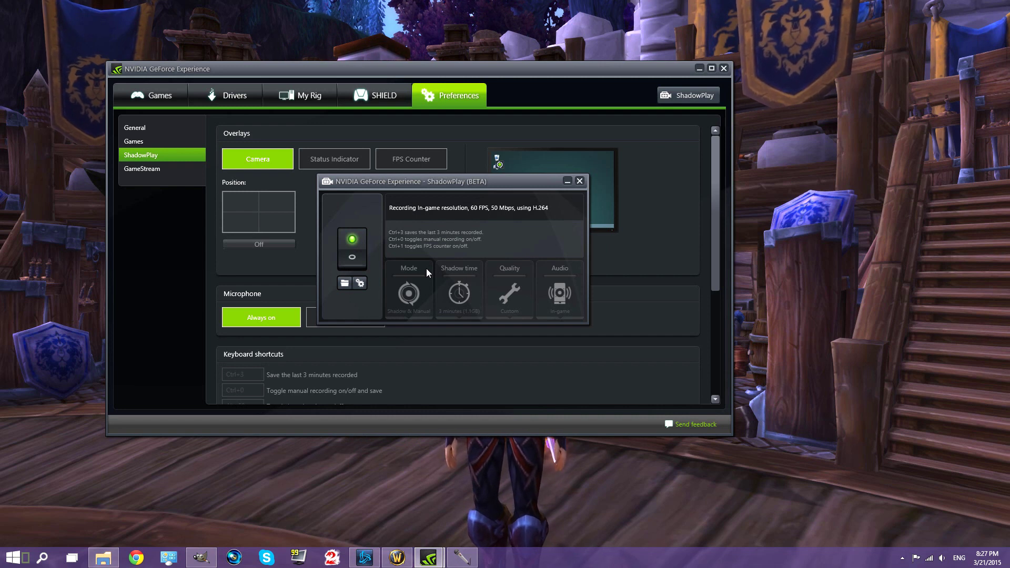
click(665, 156)
Step: Scroll the Preferences page to review keyboard shortcuts and the Desktop Shadowplay recordings folder
scroll(415, 247, down, 5)
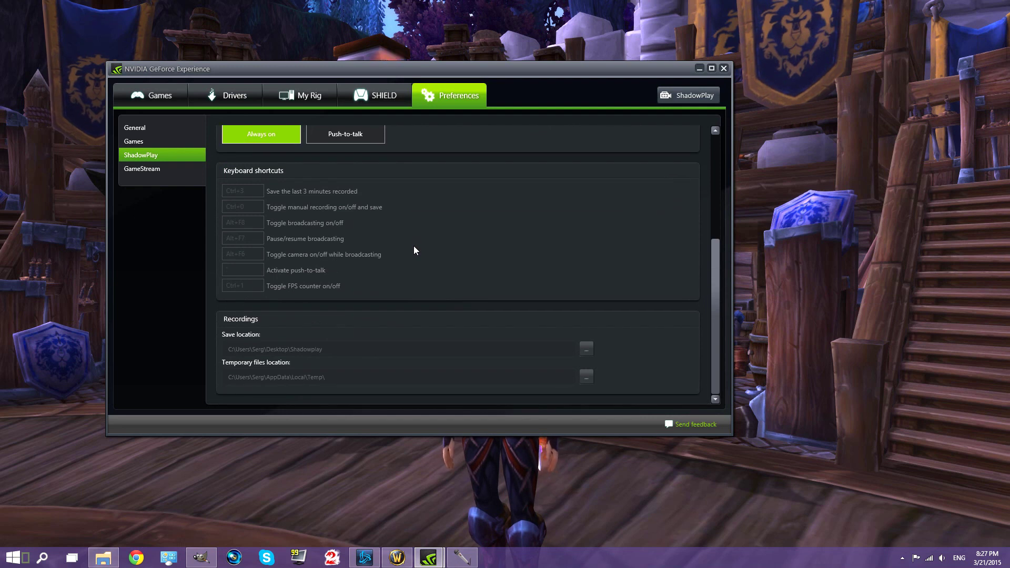
scroll(414, 247, up, 1)
scroll(414, 246, down, 1)
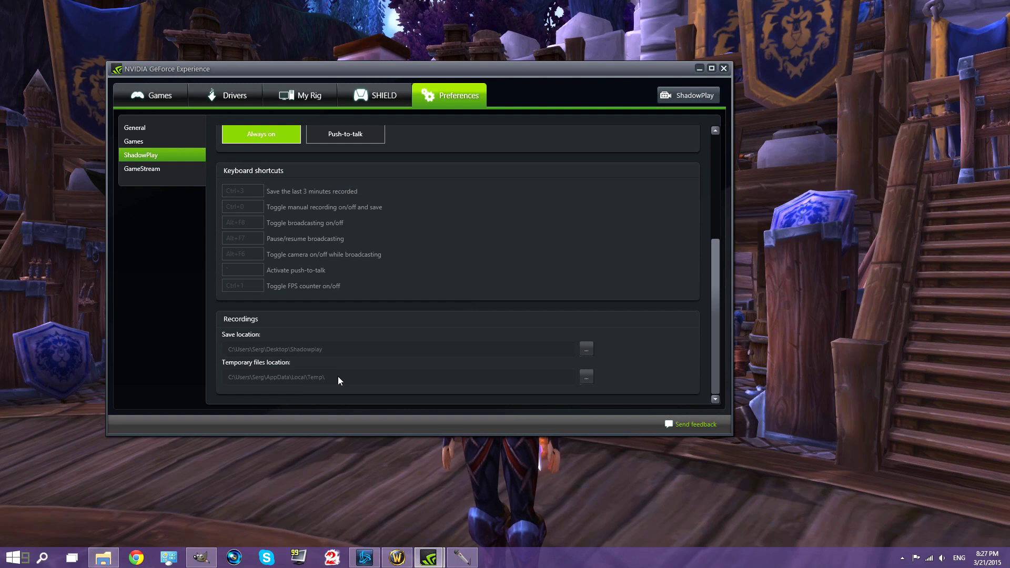
scroll(338, 377, up, 5)
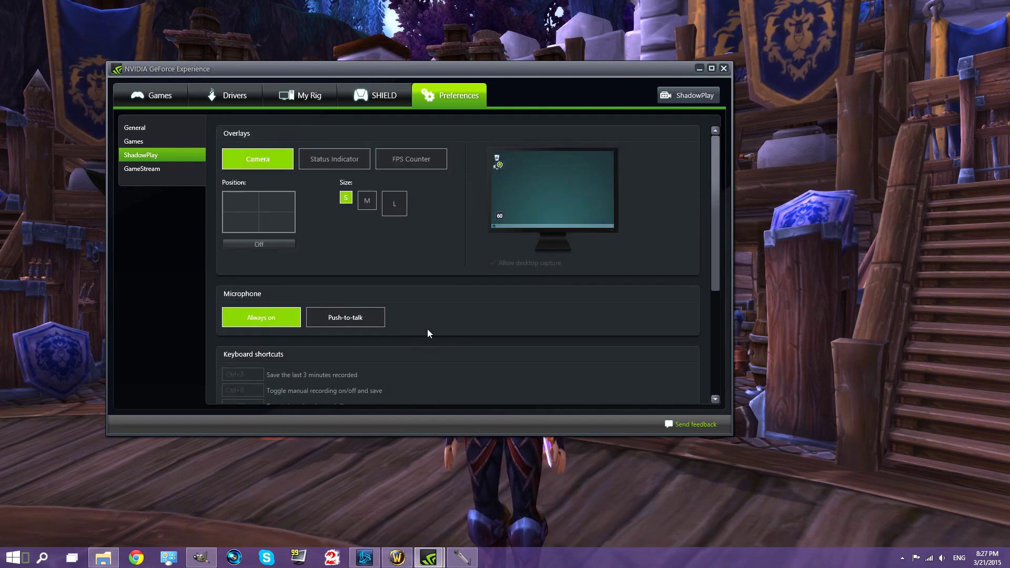